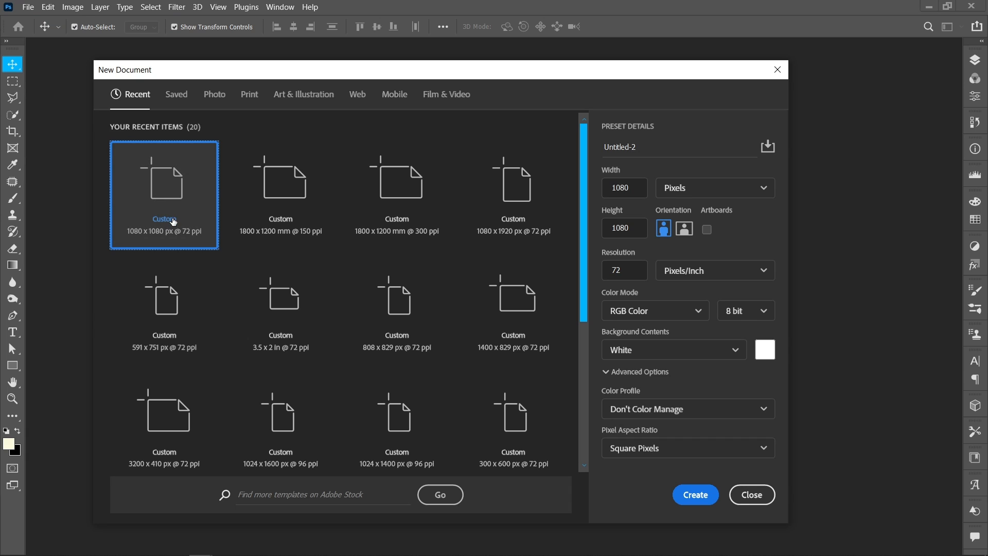
# Create a 1080 x 1080 px document at 72 ppi and place the Grapes picture in it as an embedded image
pyautogui.click(681, 493)
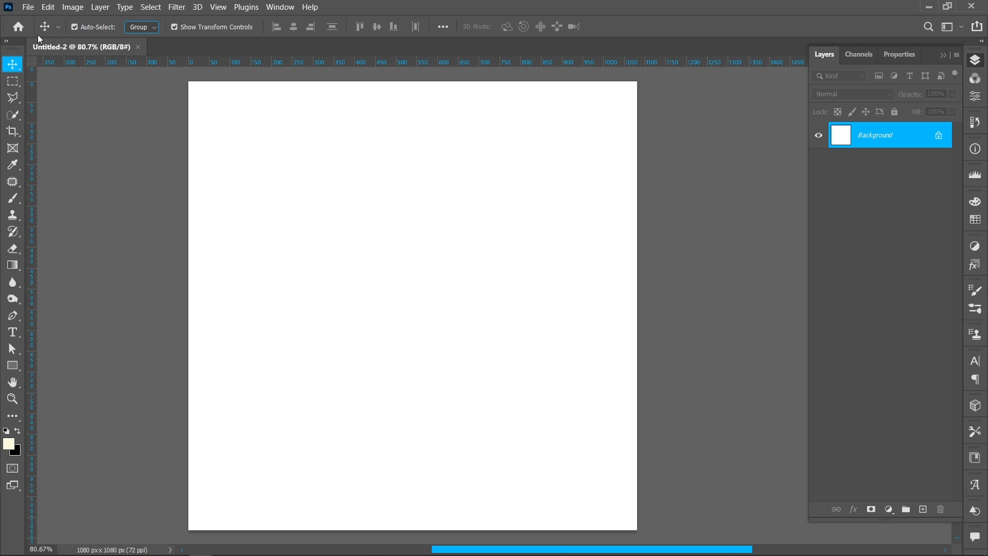
pyautogui.click(27, 8)
pyautogui.click(96, 252)
pyautogui.click(297, 211)
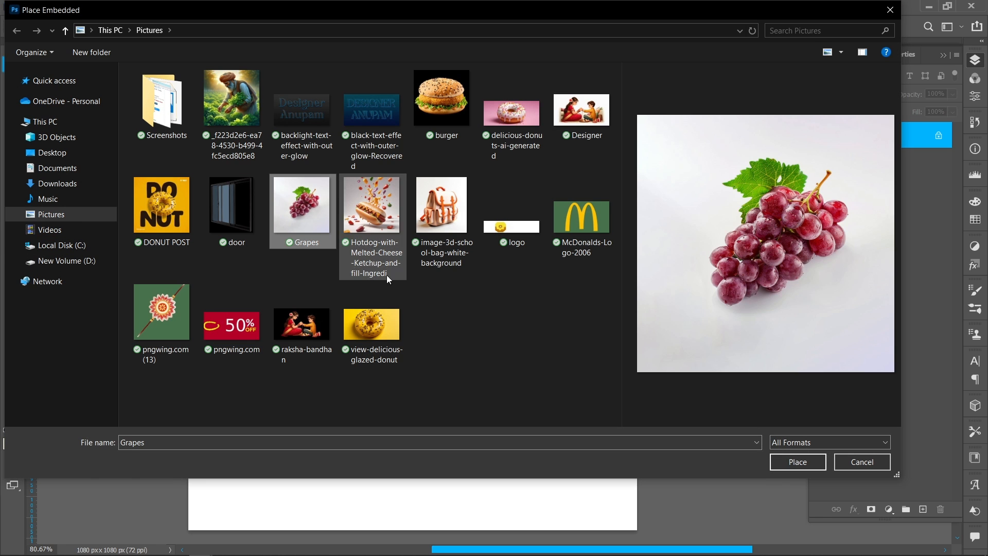
pyautogui.click(794, 462)
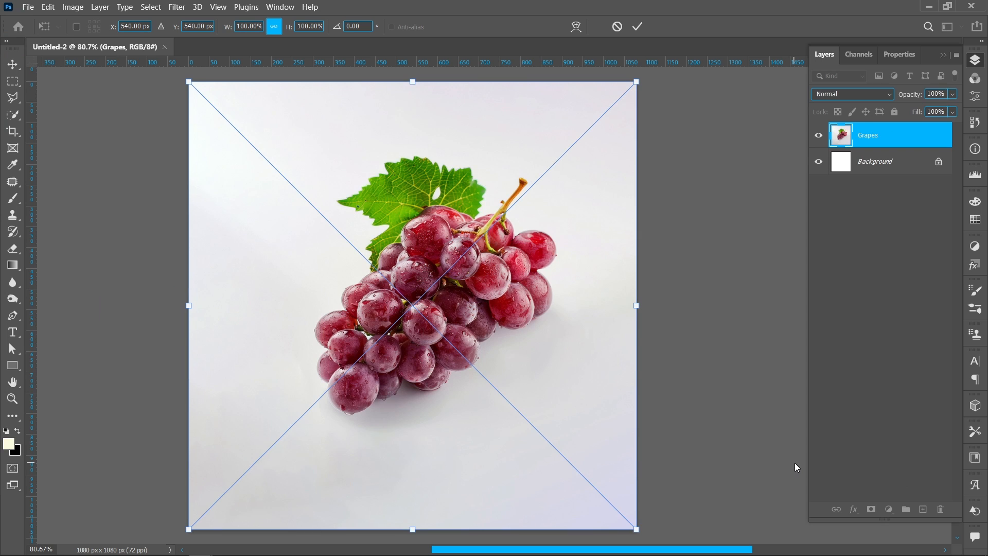
pyautogui.click(637, 28)
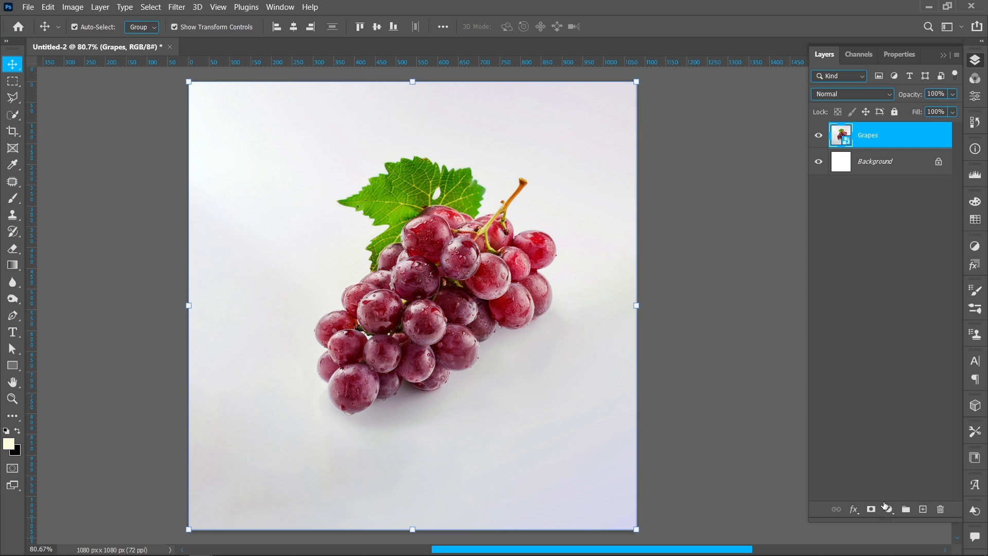
# Add a Black & White adjustment layer with the Default preset, clipped to the Grapes layer
pyautogui.click(887, 507)
pyautogui.click(901, 406)
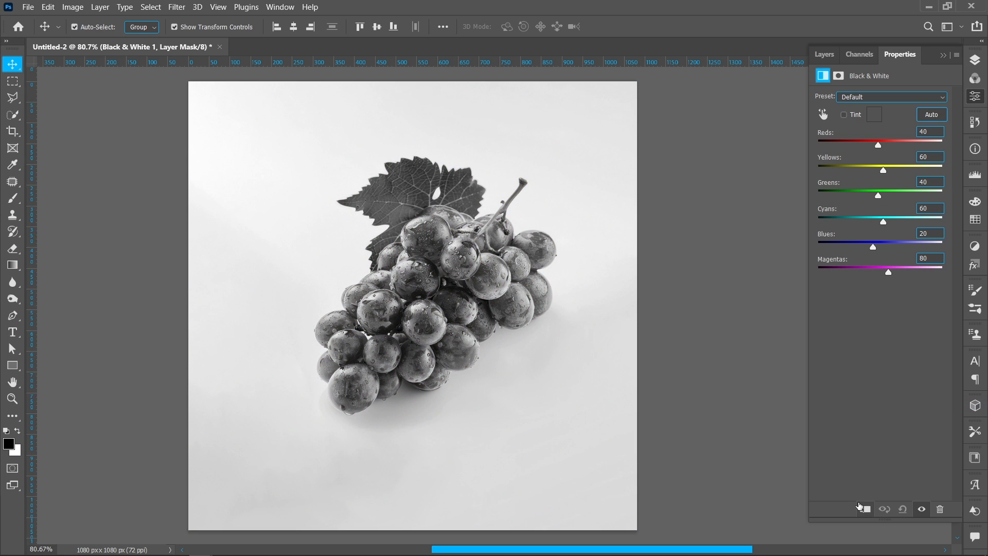
pyautogui.click(975, 60)
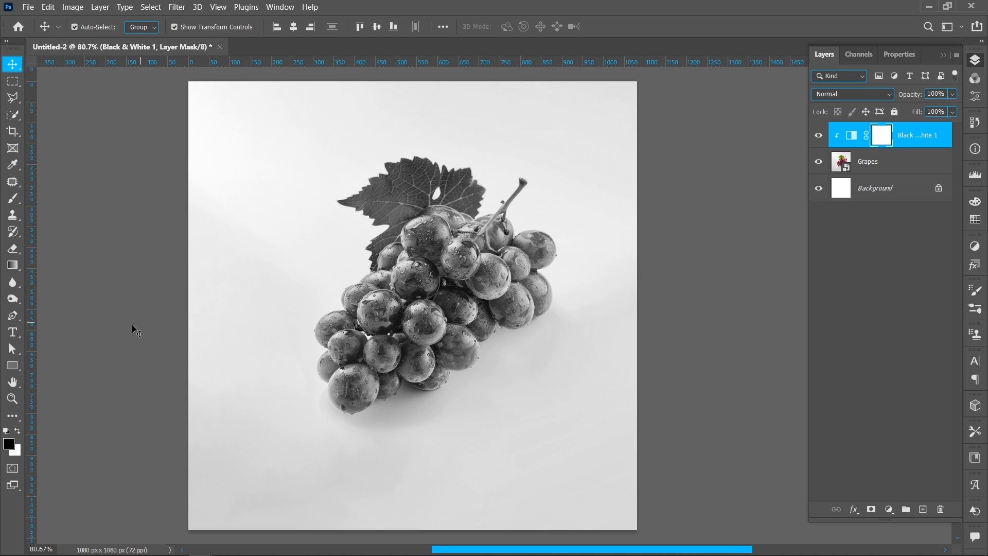
# Draw a white rectangle about 421 x 504 px without stroke over the middle of the grapes, at about X 375, Y 283 px
pyautogui.click(12, 368)
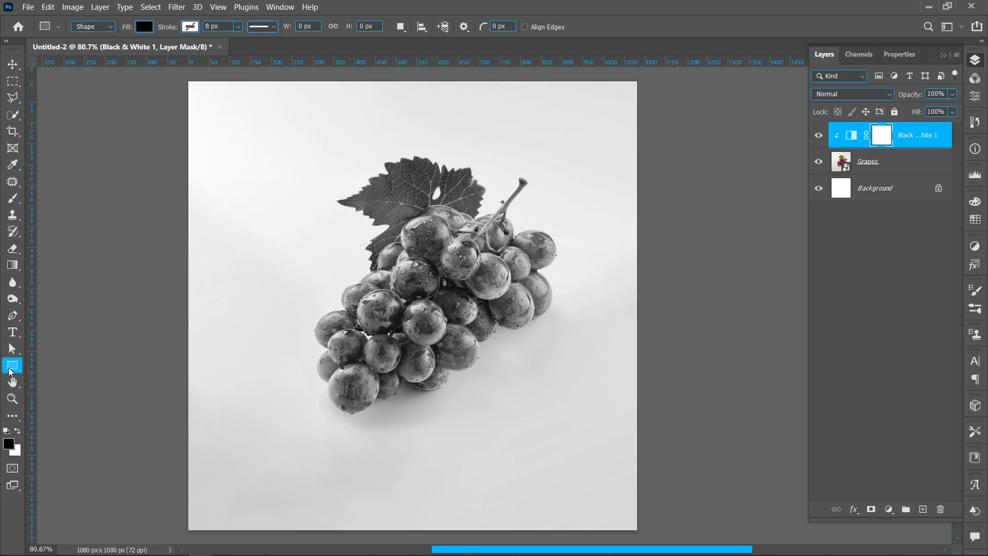
pyautogui.moveTo(346, 203); pyautogui.dragTo(518, 416)
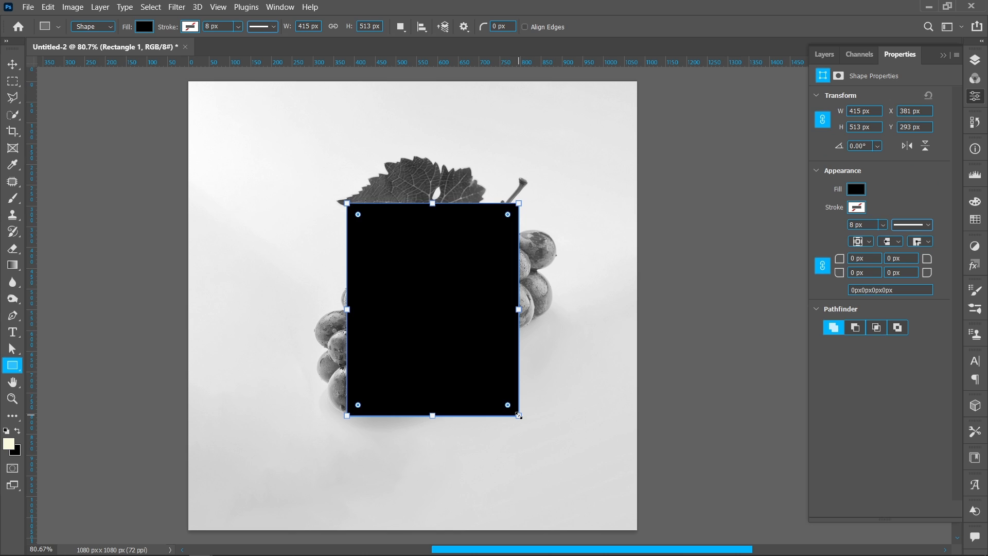
pyautogui.moveTo(432, 415); pyautogui.dragTo(432, 412)
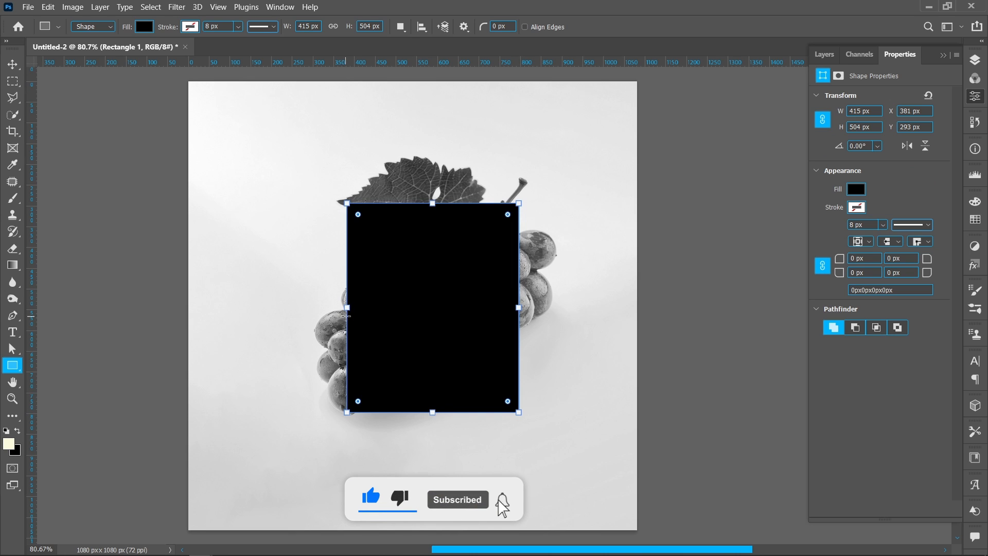
pyautogui.moveTo(348, 308); pyautogui.dragTo(345, 307)
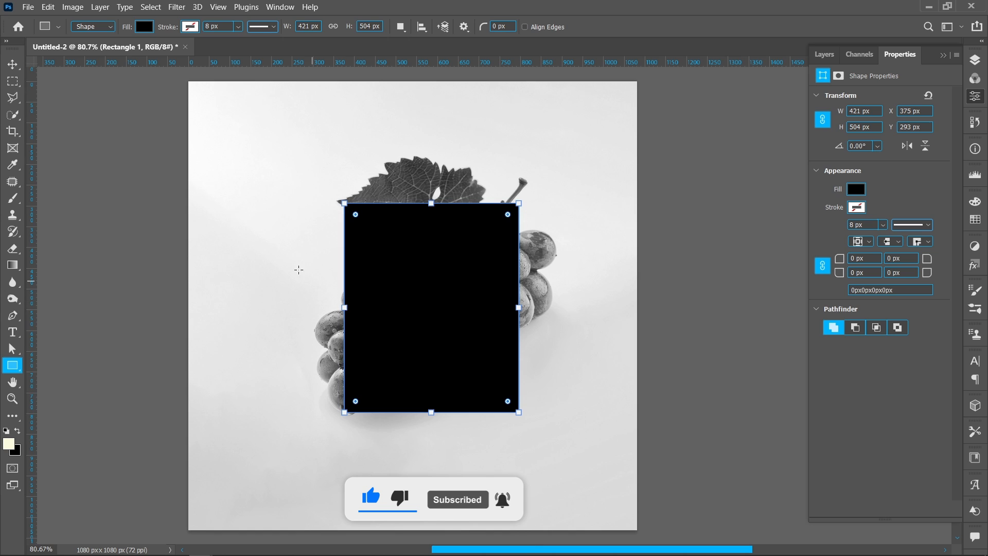
pyautogui.click(12, 64)
pyautogui.hotkey('shift', 'Up')
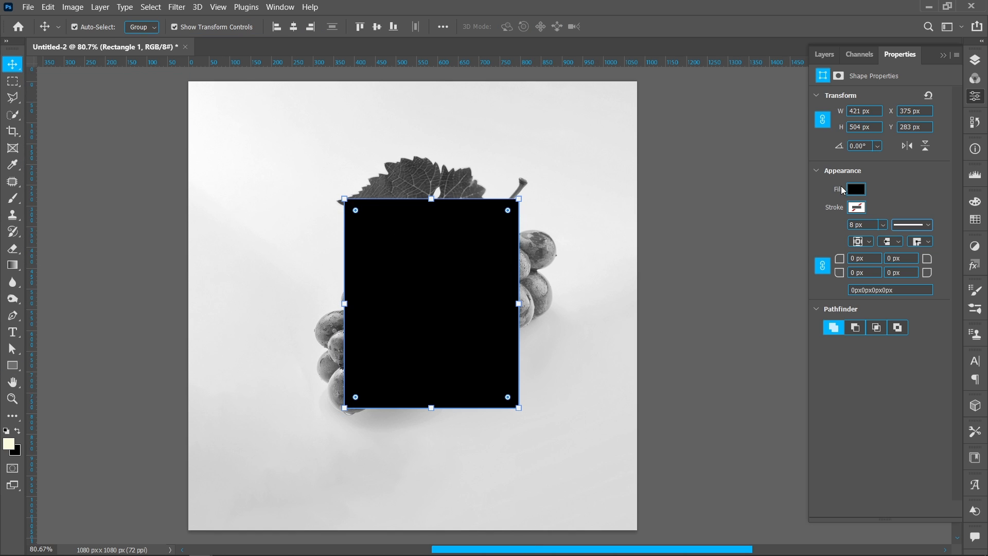
pyautogui.click(856, 191)
pyautogui.click(813, 258)
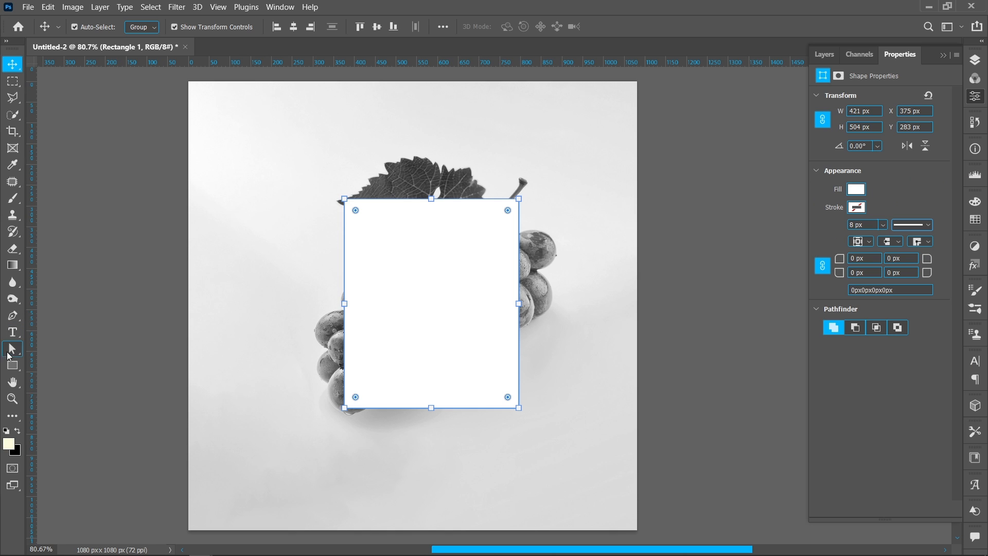
# Draw a black rectangle about 385 x 369 px inside the upper part of the white one, leaving a wider border below
pyautogui.click(55, 372)
pyautogui.click(12, 367)
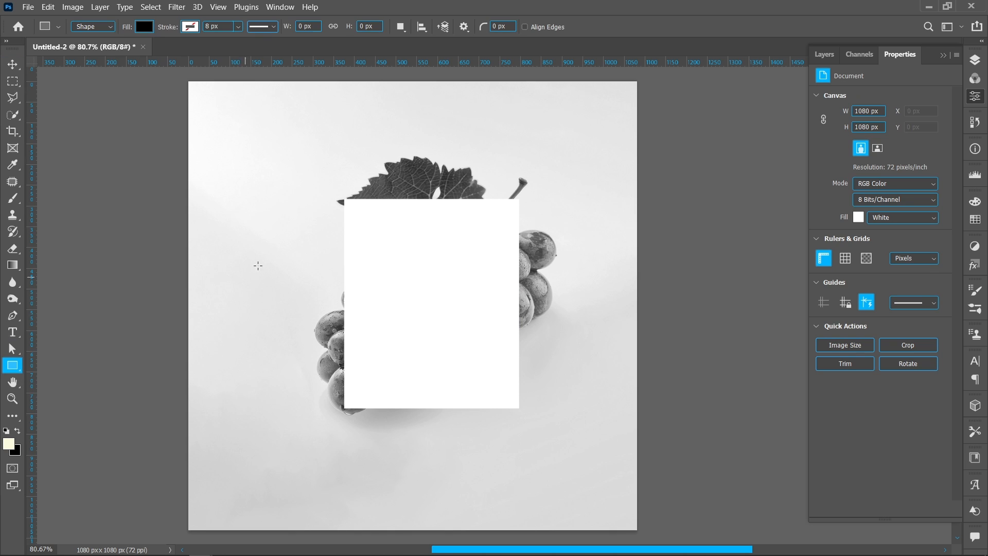
pyautogui.moveTo(352, 208); pyautogui.dragTo(511, 360)
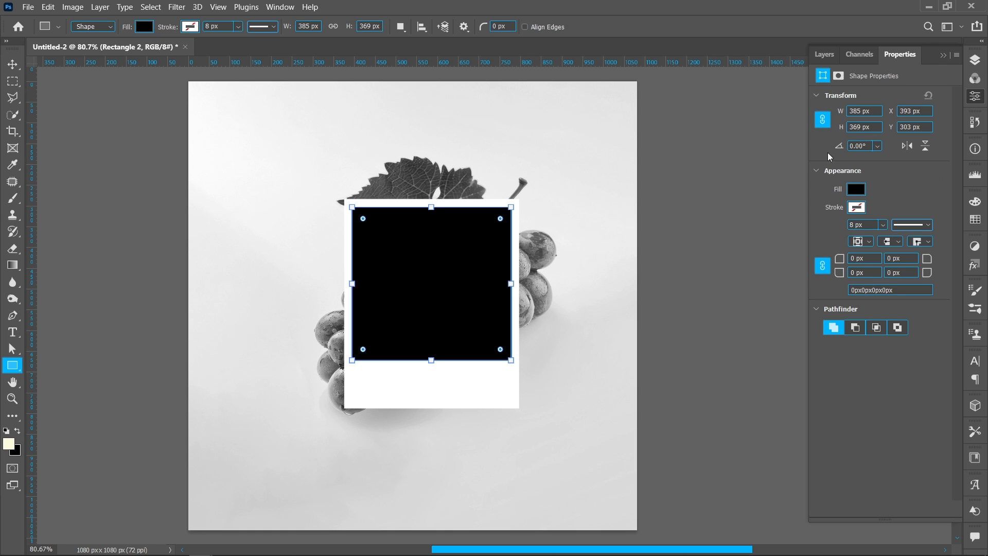
# Duplicate the Grapes layer twice, moving the original above both rectangles and leaving one hidden copy at the top of the stack
pyautogui.click(973, 60)
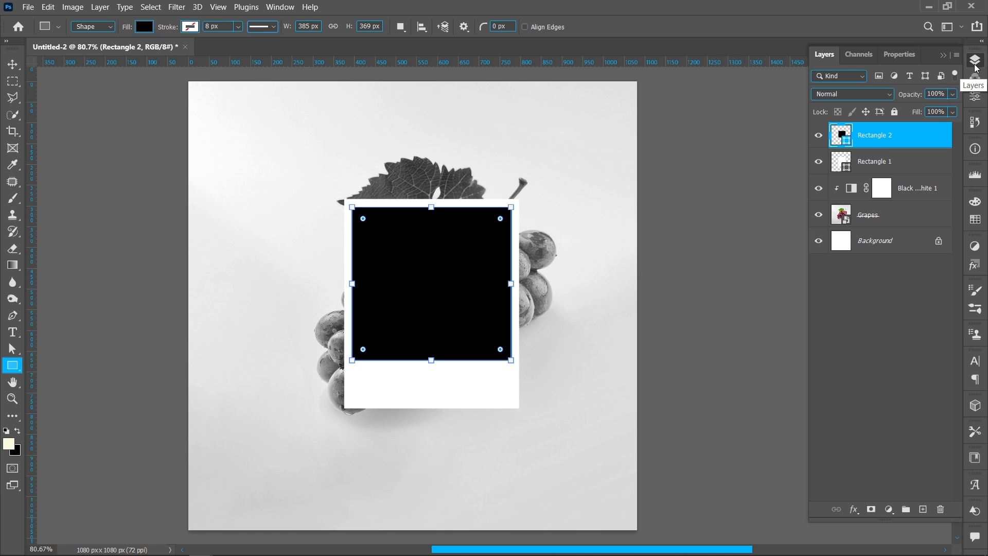
pyautogui.click(893, 222)
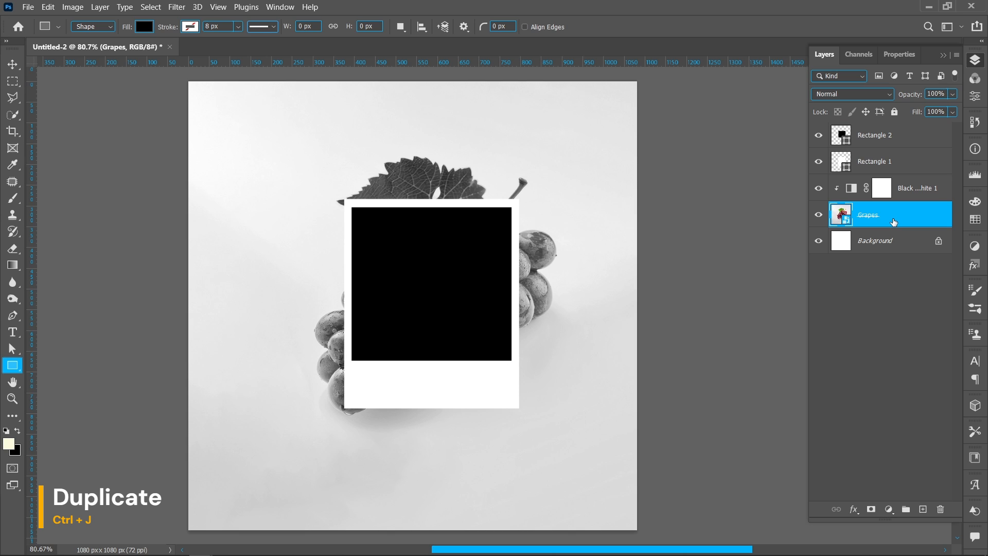
pyautogui.hotkey('ctrl', 'j')
pyautogui.moveTo(894, 222); pyautogui.dragTo(898, 133)
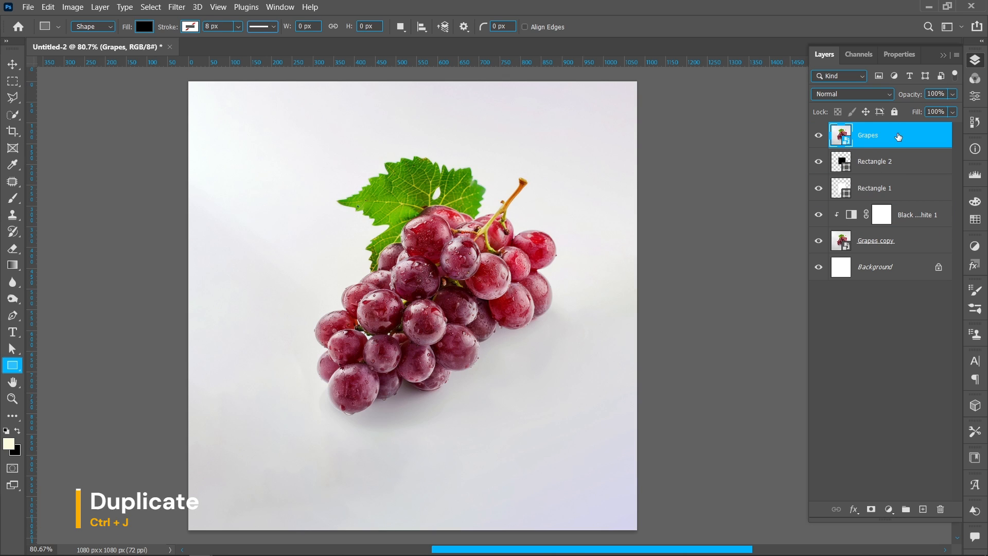
pyautogui.hotkey('ctrl', 'j')
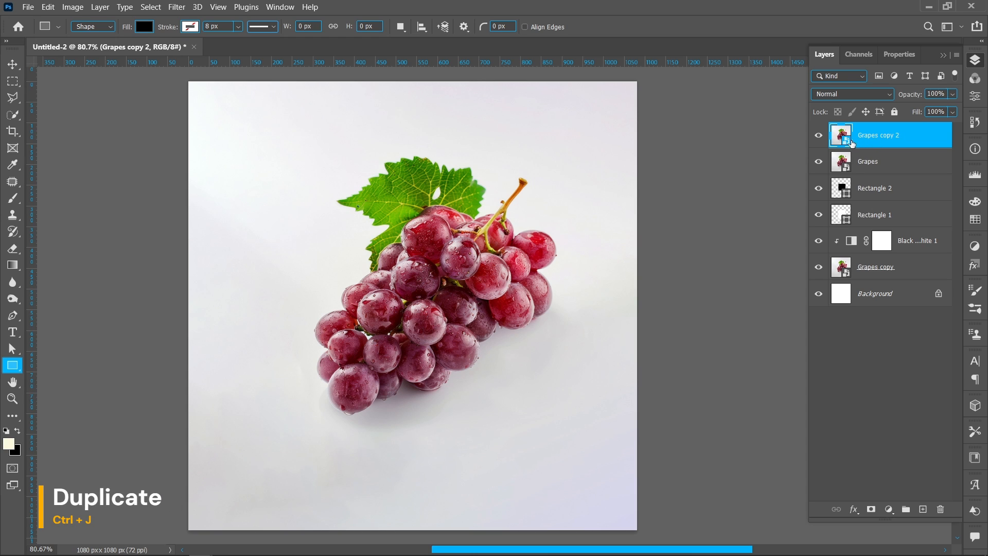
pyautogui.click(819, 137)
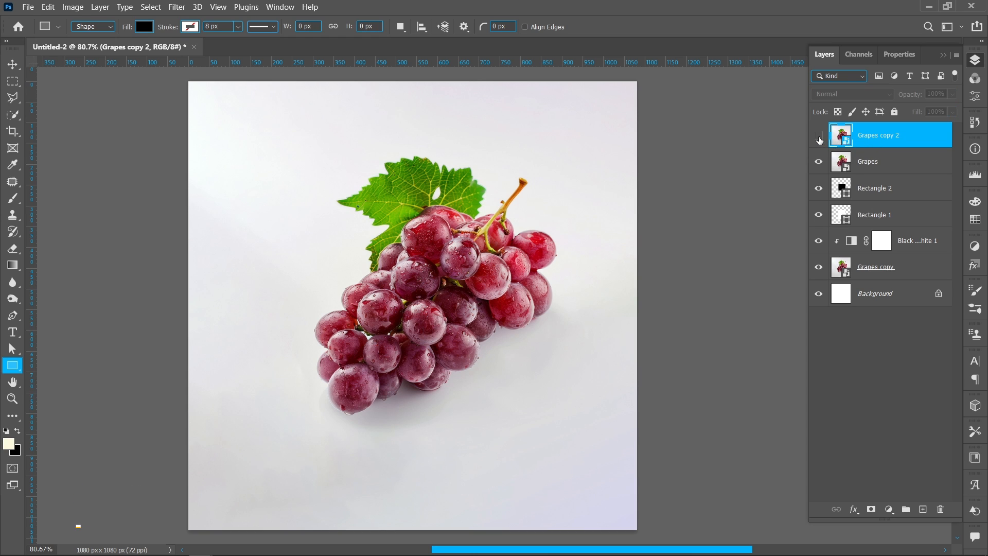
# Clip the Grapes layer to Rectangle 2 with a clipping mask
pyautogui.click(895, 168)
pyautogui.rightClick(896, 170)
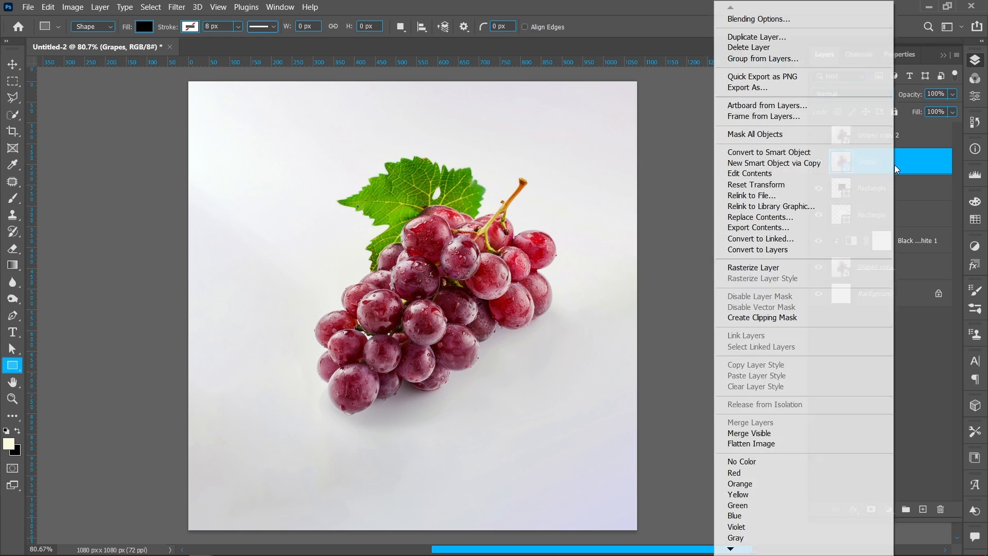
pyautogui.click(808, 318)
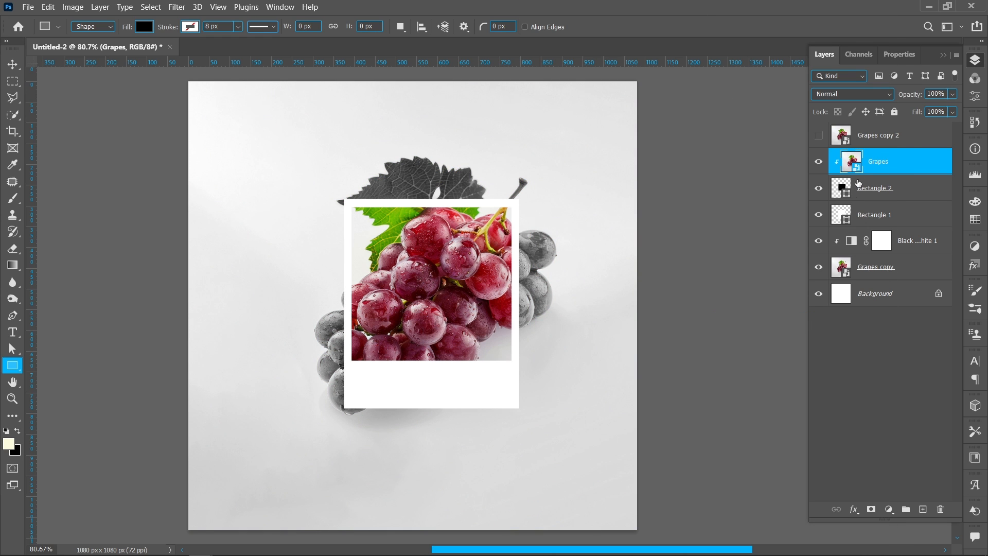
# Show the Grapes copy 2 layer, select its subject automatically and turn the selection into a layer mask
pyautogui.click(853, 141)
pyautogui.click(819, 137)
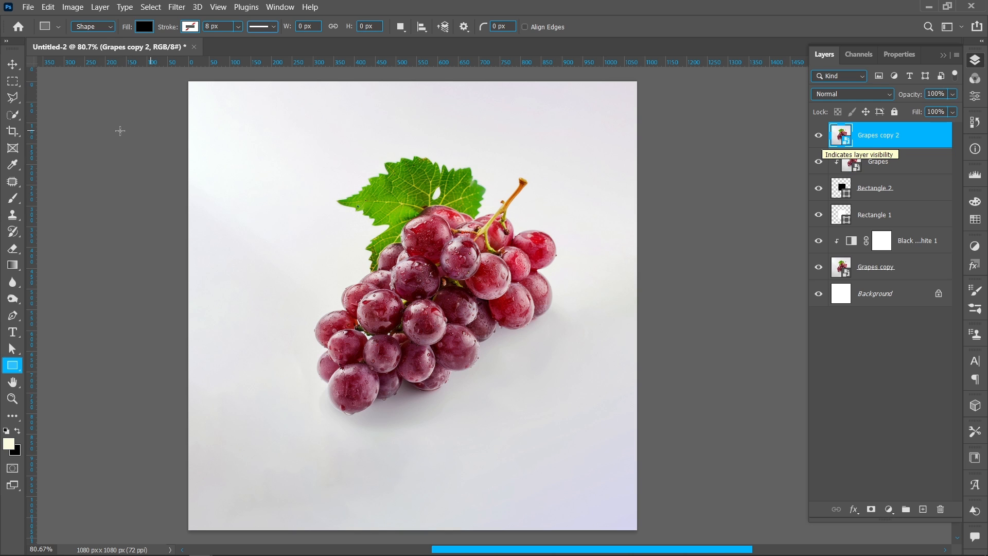
pyautogui.click(13, 114)
pyautogui.click(391, 30)
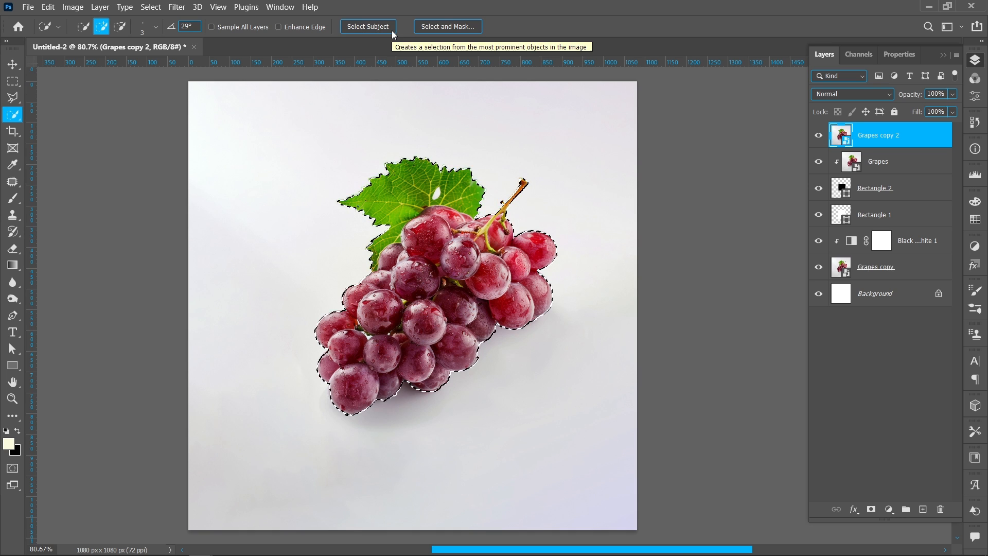
pyautogui.click(871, 509)
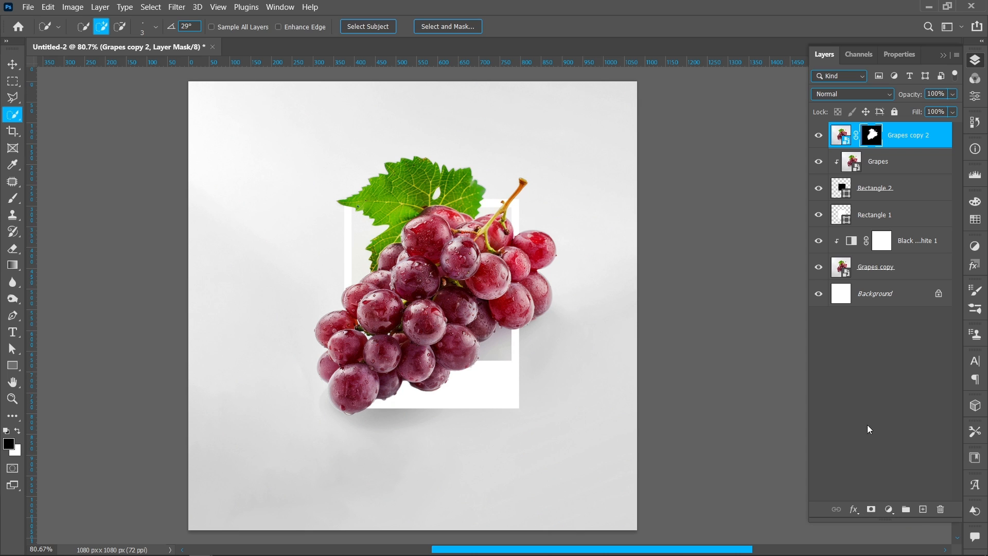
# Stretch Rectangle 1 and Rectangle 2 together downward to 106.35% height, keeping their width
pyautogui.click(895, 189)
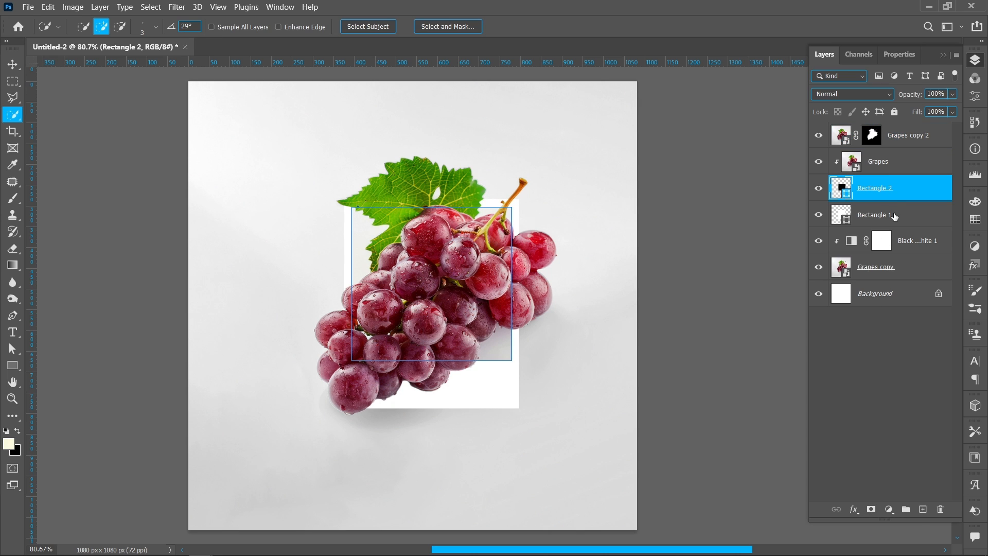
pyautogui.keyDown('shift'); pyautogui.click(895, 216); pyautogui.keyUp('shift')
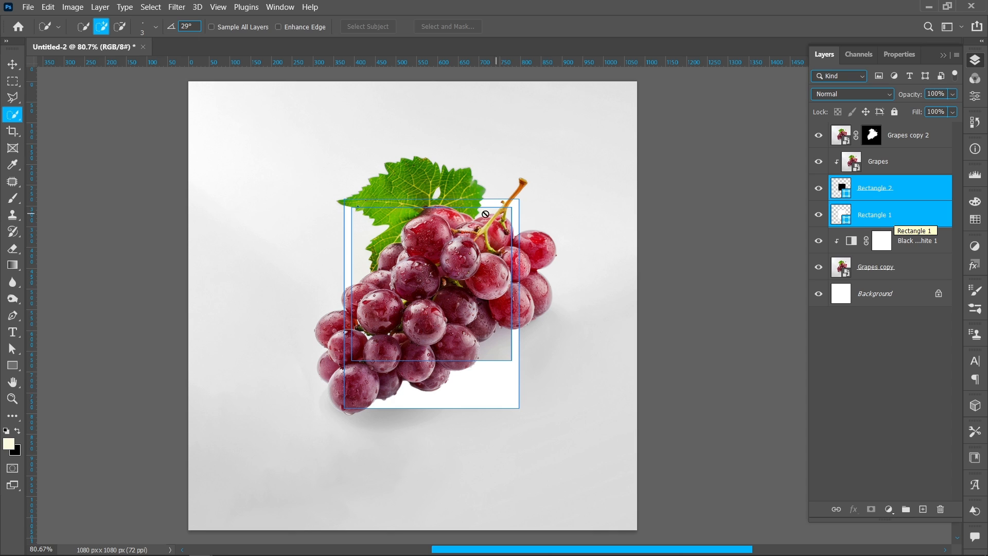
pyautogui.click(11, 64)
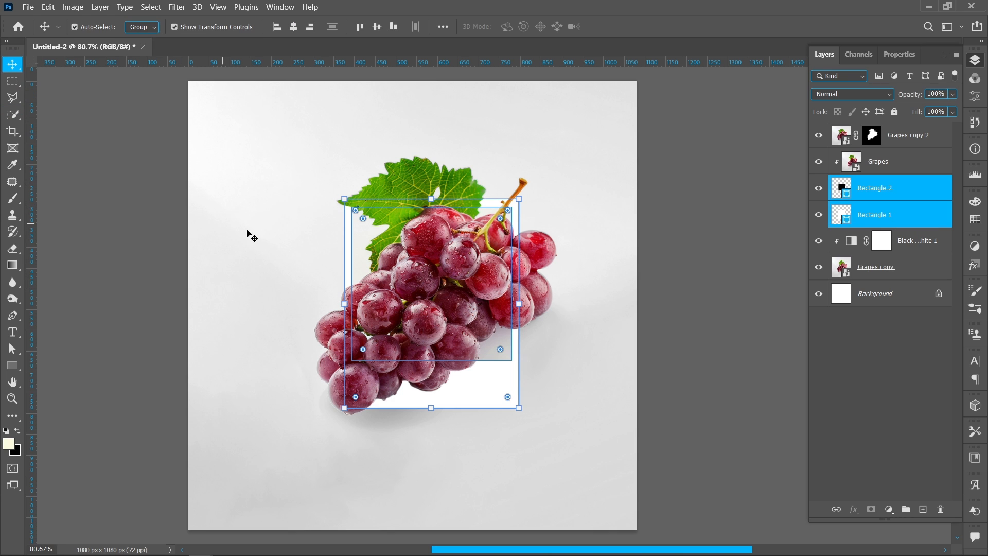
pyautogui.moveTo(435, 408); pyautogui.dragTo(435, 421)
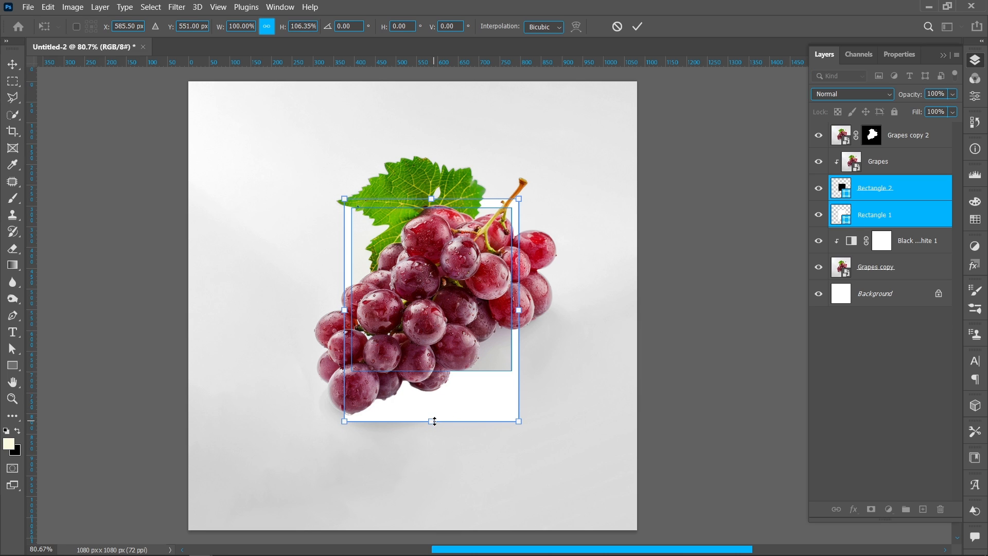
pyautogui.click(636, 27)
# Paint black on the Grapes copy 2 mask with an 80 px hard brush to hide the grapes beyond the frame's left and lower-left edges
pyautogui.click(879, 136)
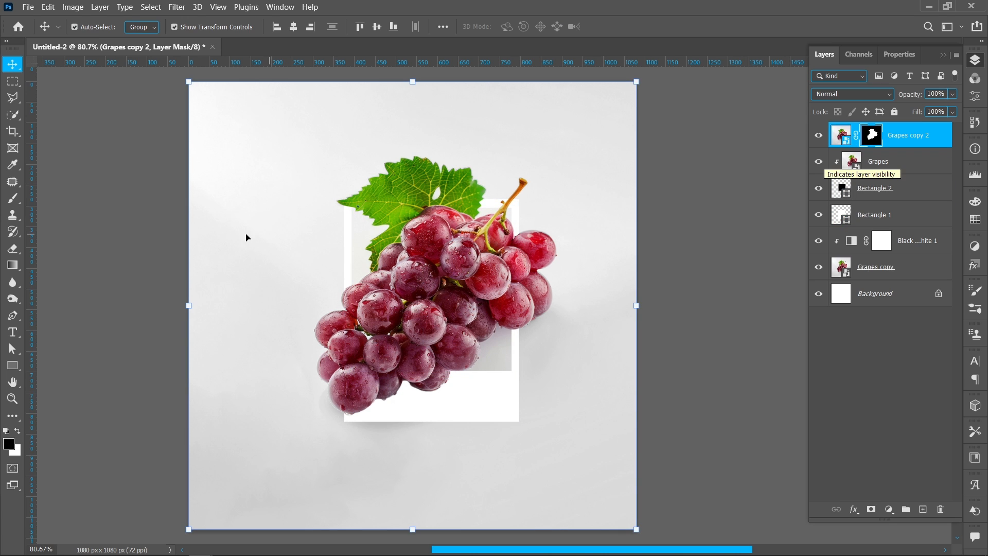
pyautogui.press('b')
pyautogui.rightClick(428, 243)
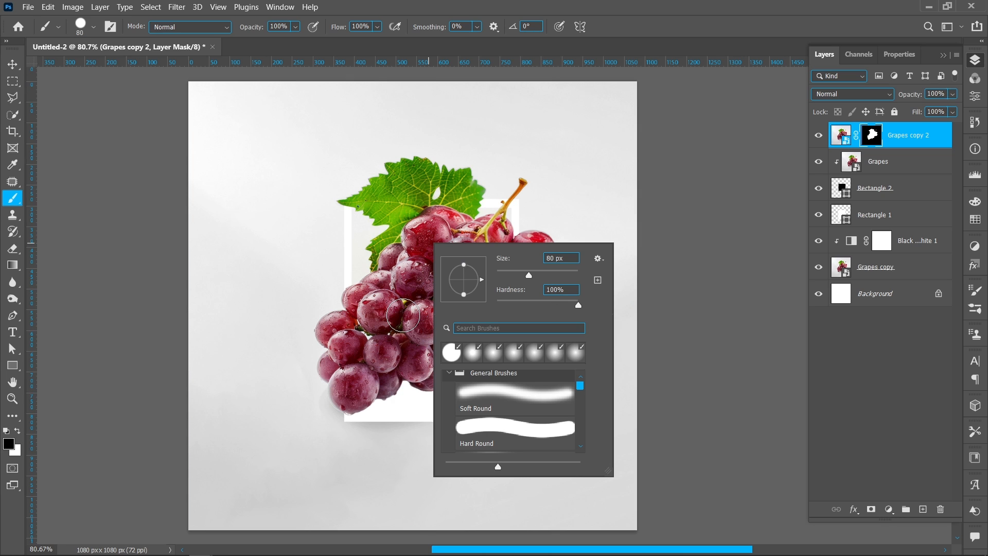
pyautogui.press('Return')
pyautogui.press('Return')
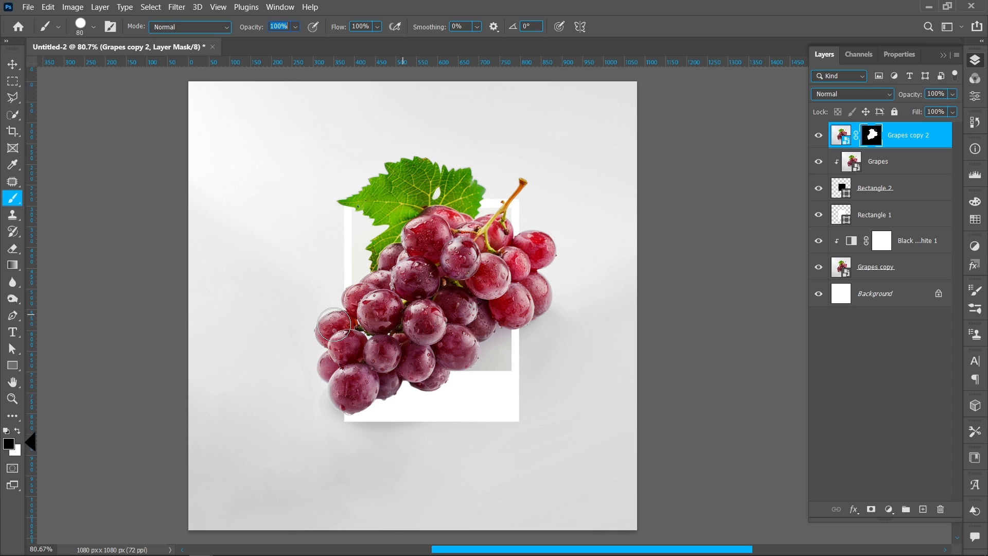
pyautogui.moveTo(334, 324)
pyautogui.mouseDown()
pyautogui.moveTo(320, 355)
pyautogui.moveTo(333, 389)
pyautogui.moveTo(352, 409)
pyautogui.moveTo(344, 367)
pyautogui.moveTo(360, 393)
pyautogui.moveTo(393, 394)
pyautogui.moveTo(370, 390)
pyautogui.mouseUp()
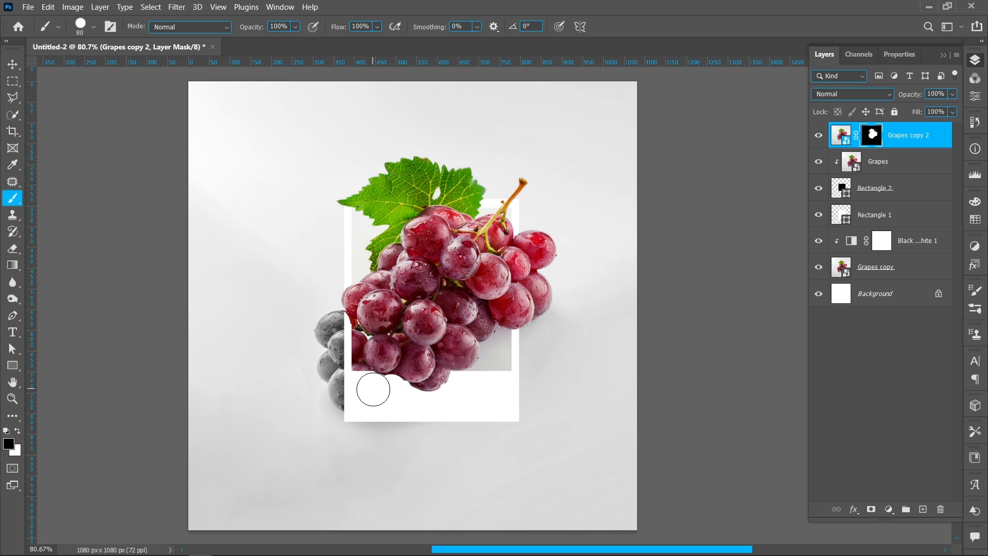
# Paint black with a 10 px brush on the Grapes copy 2 mask to clean up the grapes' edges overlapping the frame's lower border
pyautogui.scroll(5, 337, 330)
pyautogui.scroll(3, 337, 330)
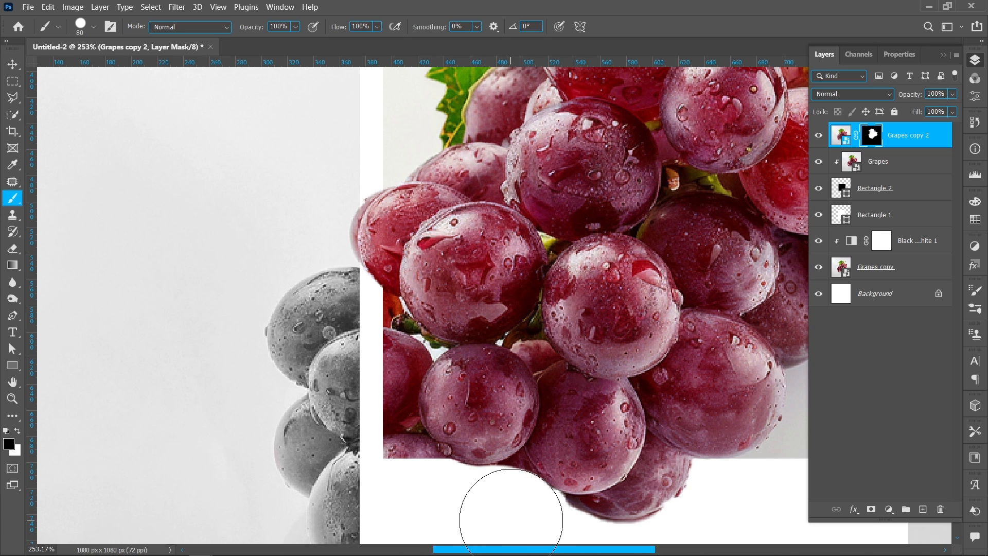
pyautogui.moveTo(515, 527); pyautogui.dragTo(428, 428)
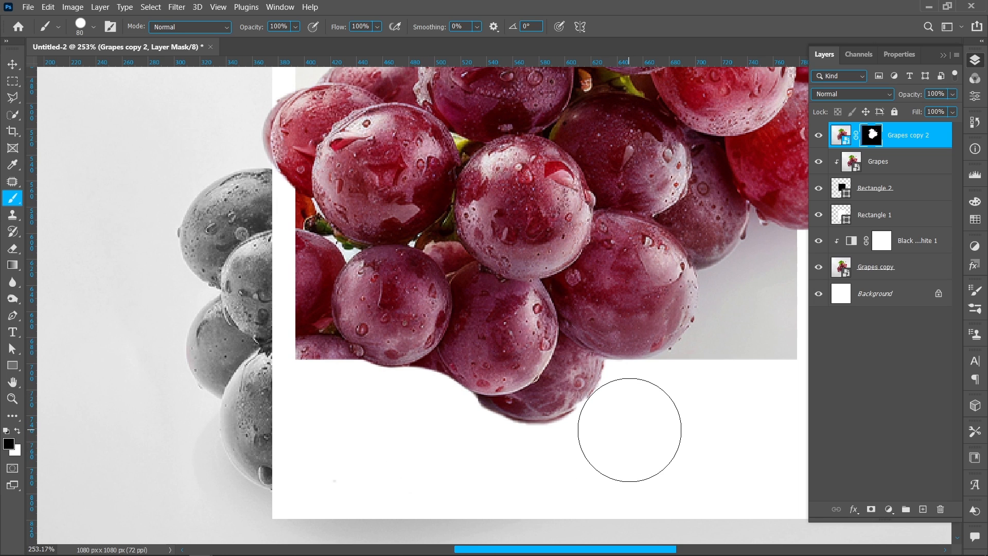
pyautogui.moveTo(524, 382); pyautogui.dragTo(462, 369)
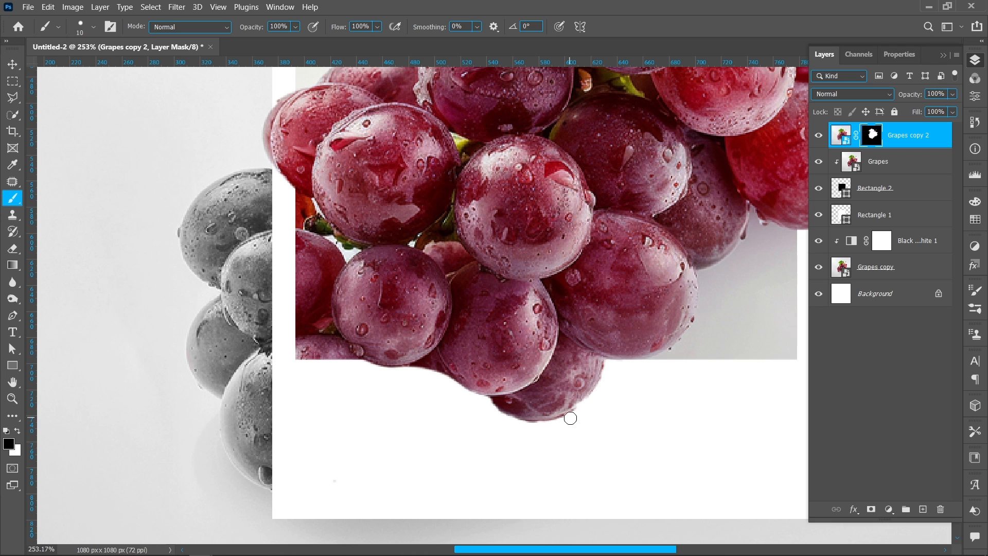
pyautogui.moveTo(554, 424); pyautogui.dragTo(527, 427)
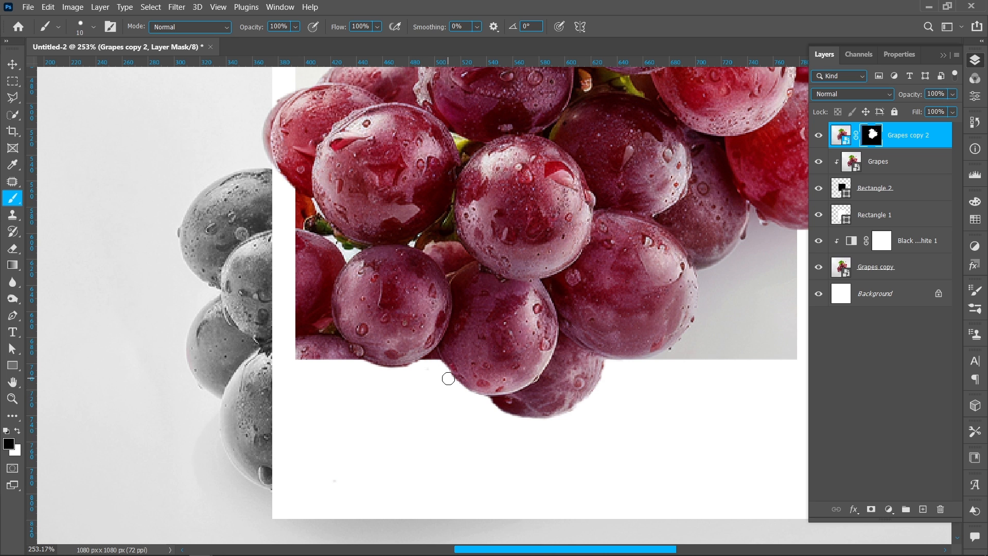
pyautogui.keyDown('alt'); pyautogui.scroll(-5, 453, 385); pyautogui.keyUp('alt')
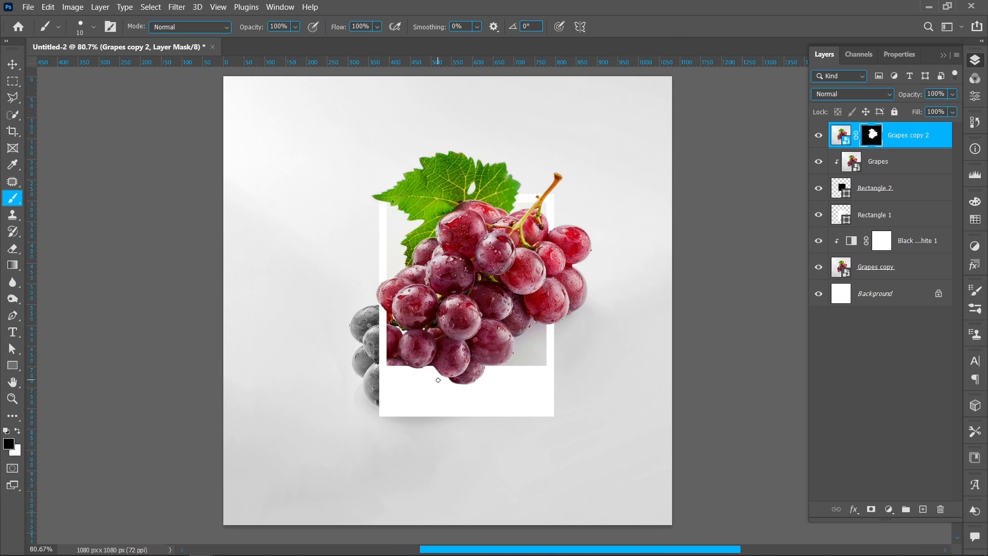
# Paint black on the Grapes copy 2 mask with a 246 px brush to hide the coloured leaf above the frame and grapes beyond its right edge
pyautogui.keyDown('alt'); pyautogui.moveTo(459, 260); pyautogui.dragTo(523, 271); pyautogui.keyUp('alt')
pyautogui.click(399, 165)
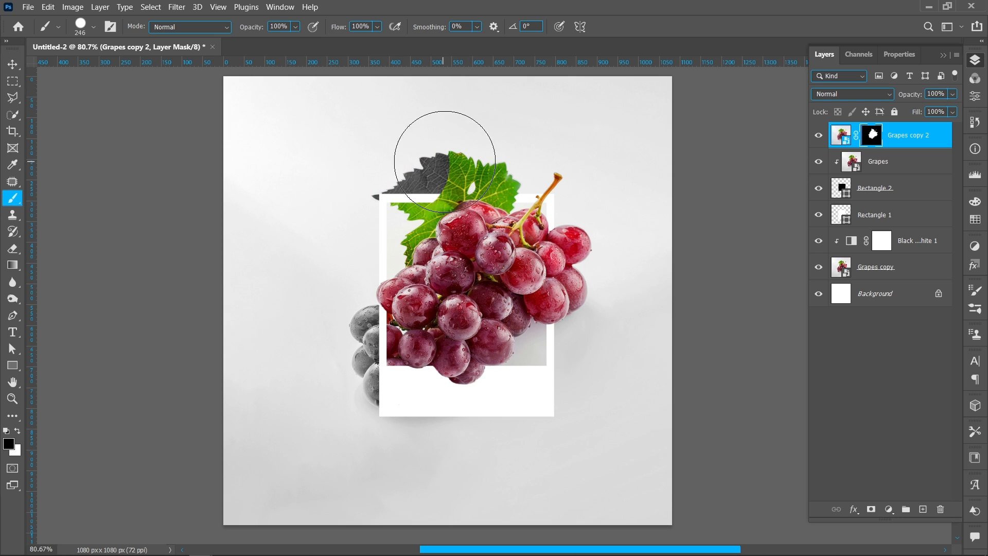
pyautogui.click(477, 181)
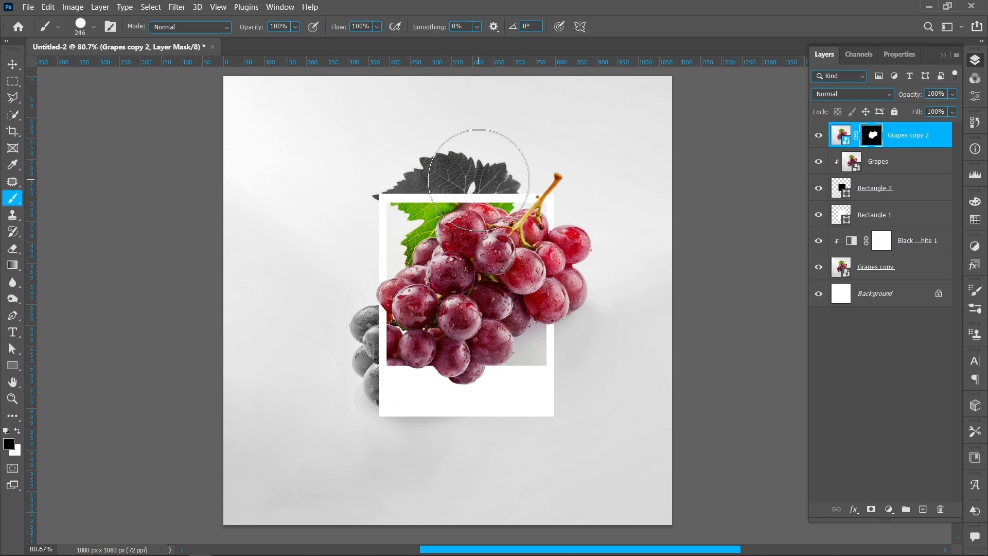
pyautogui.click(591, 260)
pyautogui.click(568, 299)
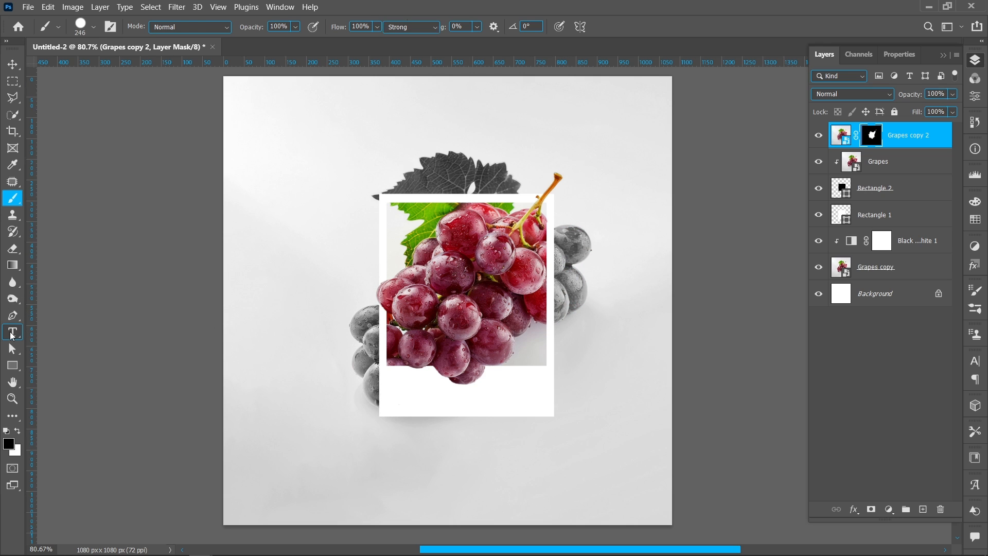
# Add the caption "Juicy Fresh Fruit" below the photo at the frame's lower left in Montserrat Medium, 24 pt
pyautogui.click(13, 332)
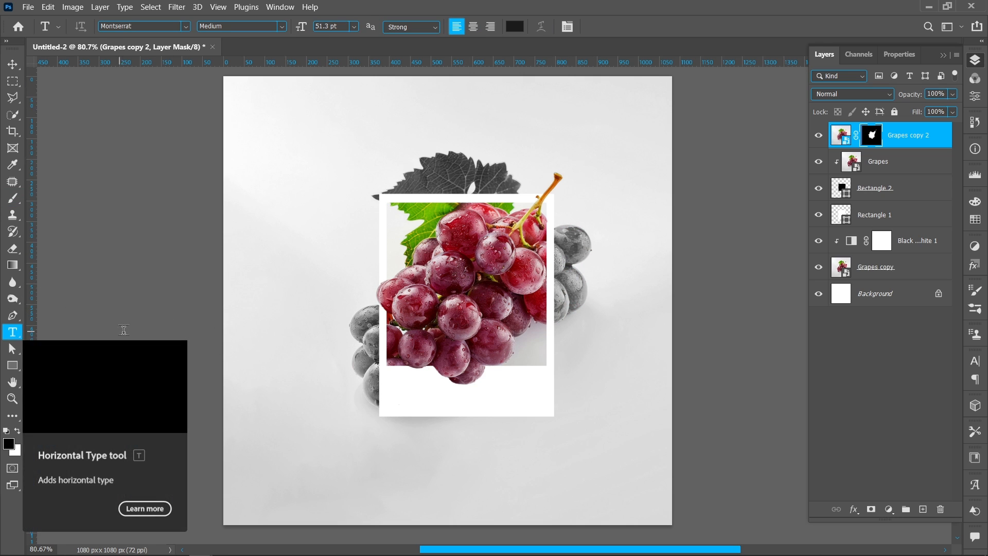
pyautogui.click(389, 376)
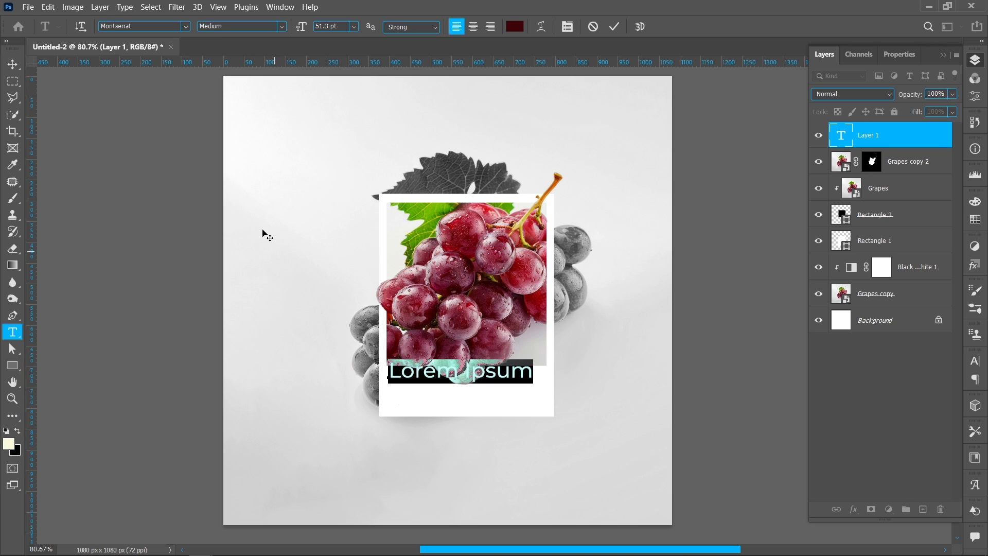
pyautogui.click(186, 26)
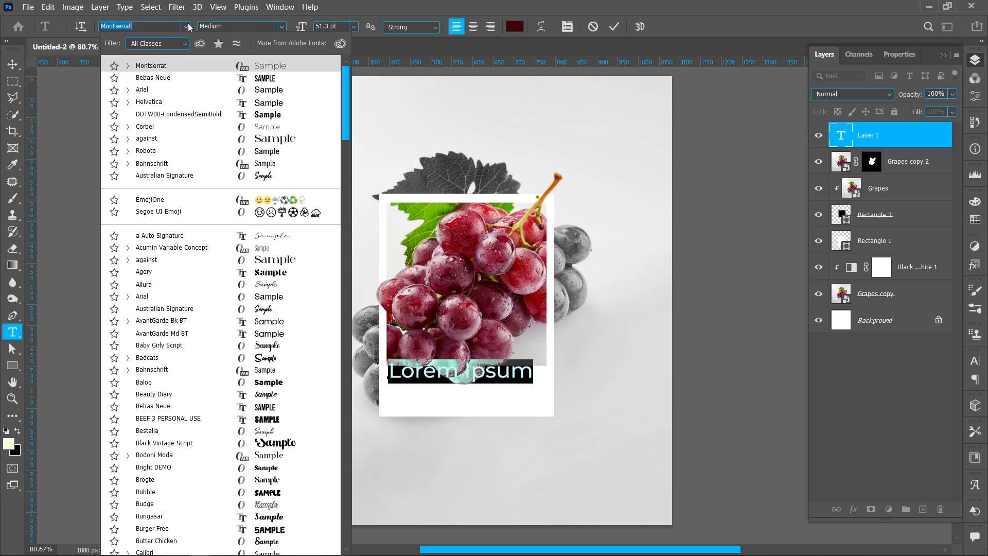
pyautogui.click(195, 65)
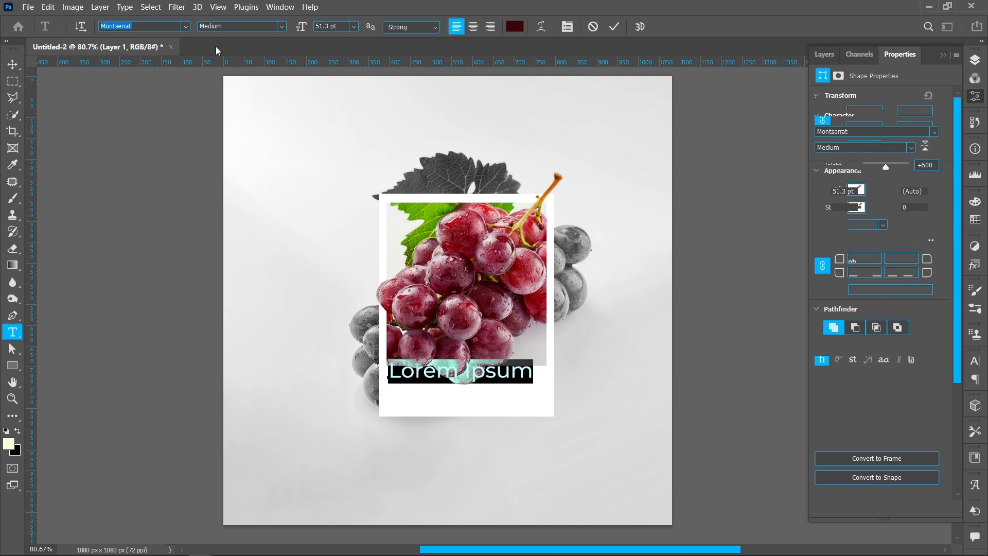
pyautogui.click(282, 27)
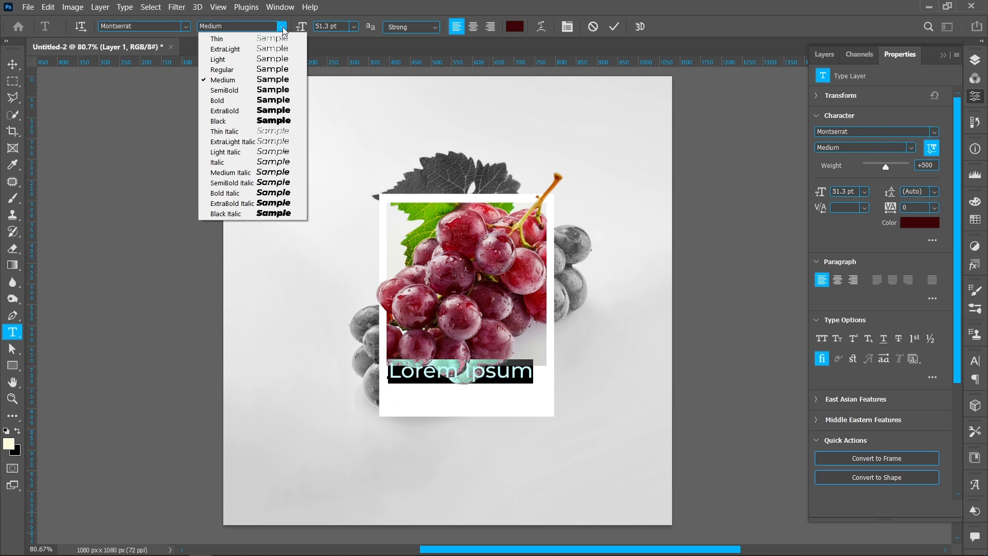
pyautogui.click(281, 80)
pyautogui.click(354, 26)
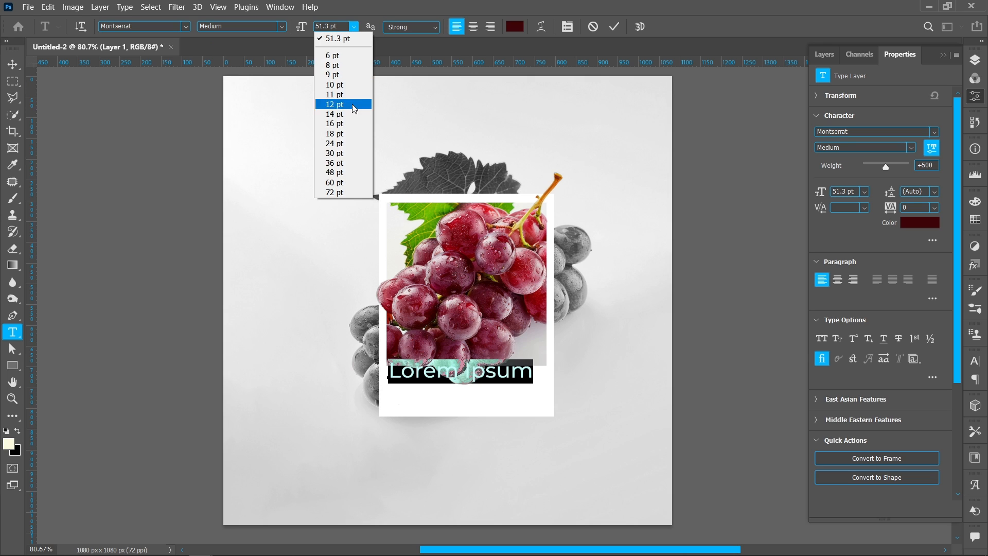
pyautogui.click(351, 144)
pyautogui.write('Juicy Fresh Fruit')
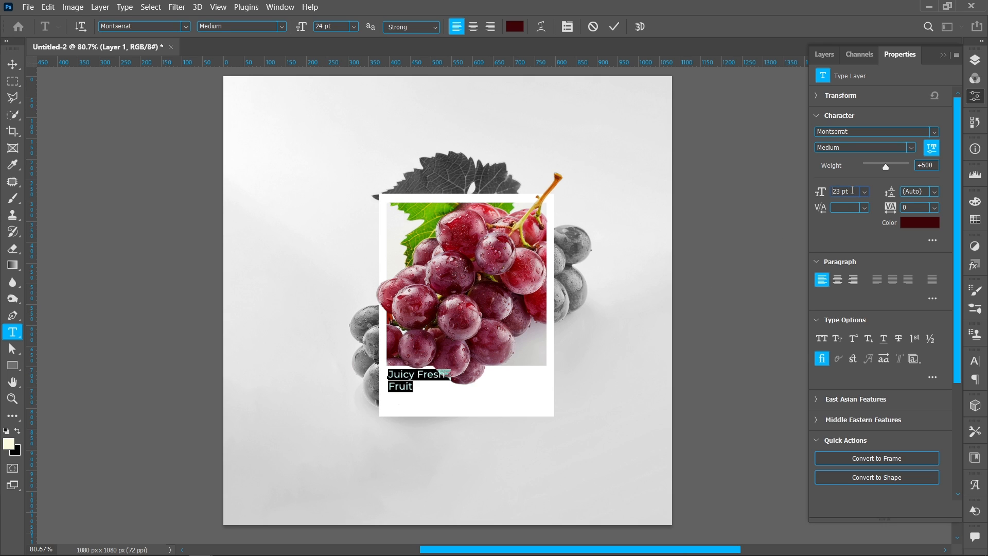
# Reduce the caption to 21 pt and colour it dark red #350406, sampled from the grapes
pyautogui.press('Down')
pyautogui.press('Down')
pyautogui.press('Down')
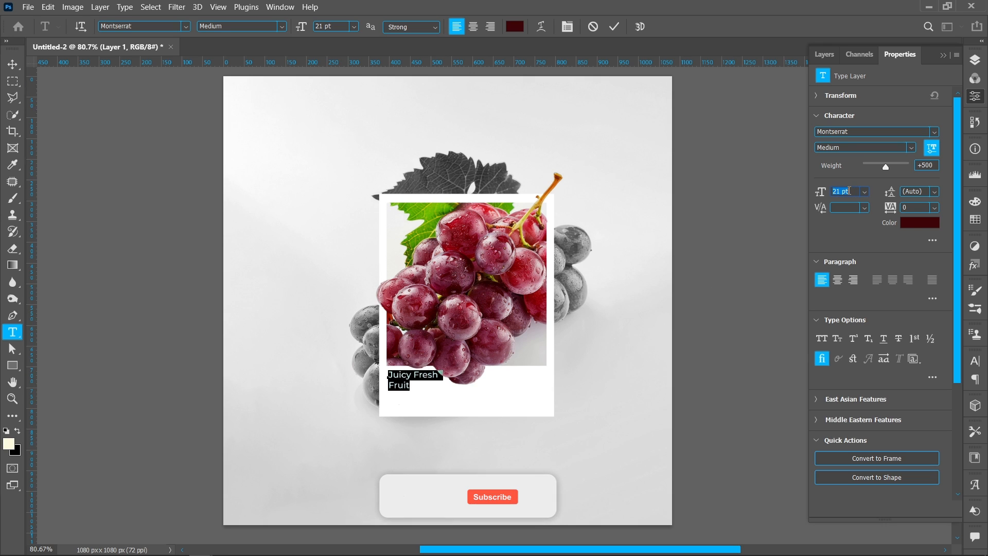
pyautogui.click(893, 223)
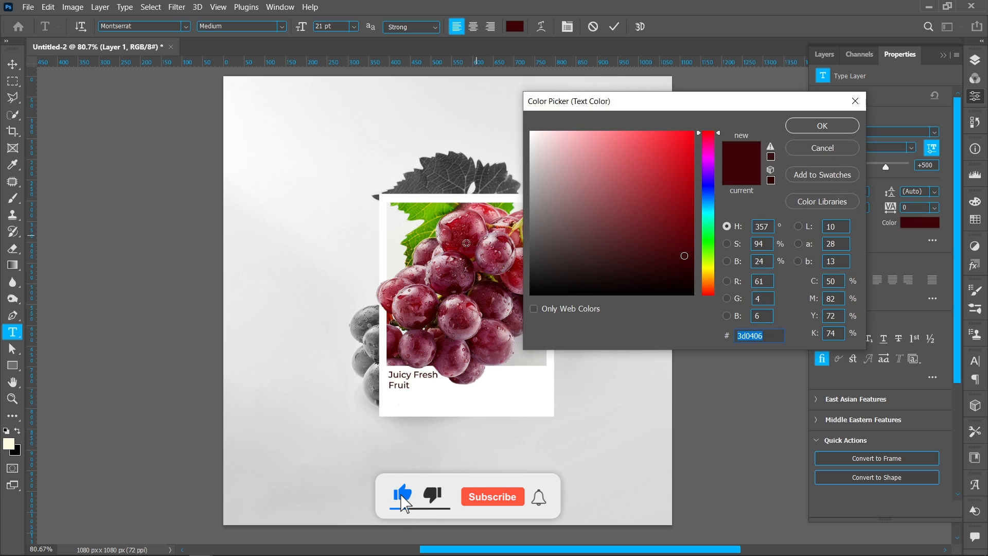
pyautogui.click(468, 264)
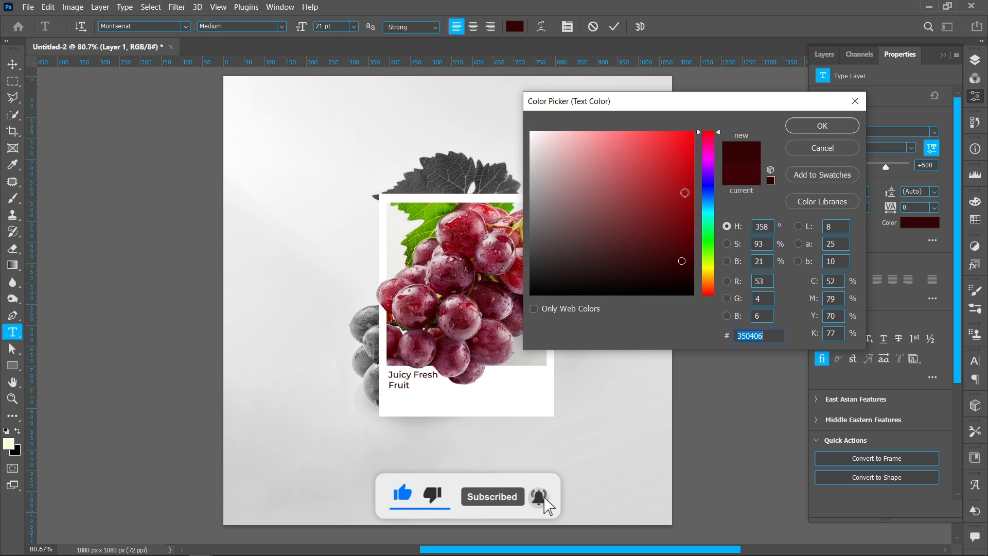
pyautogui.click(807, 126)
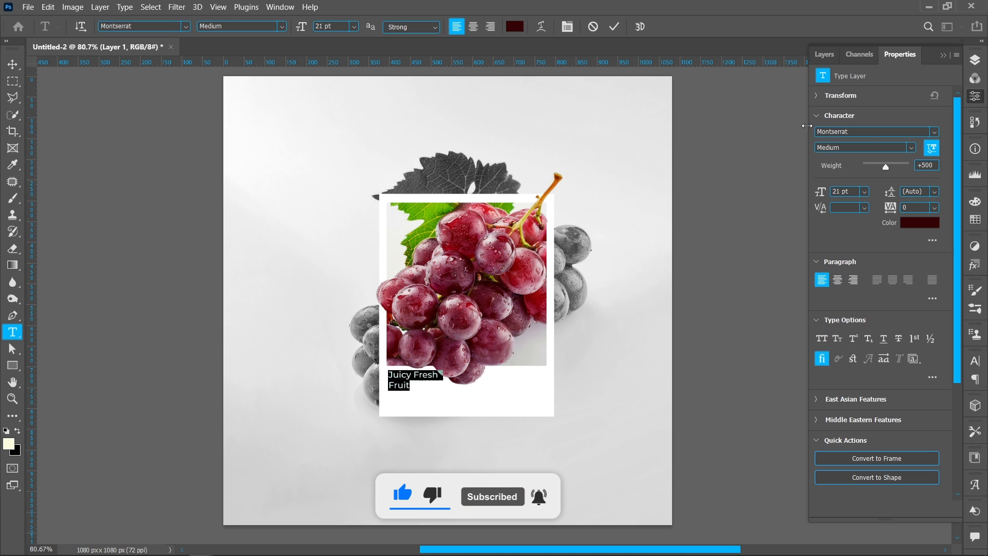
pyautogui.click(614, 27)
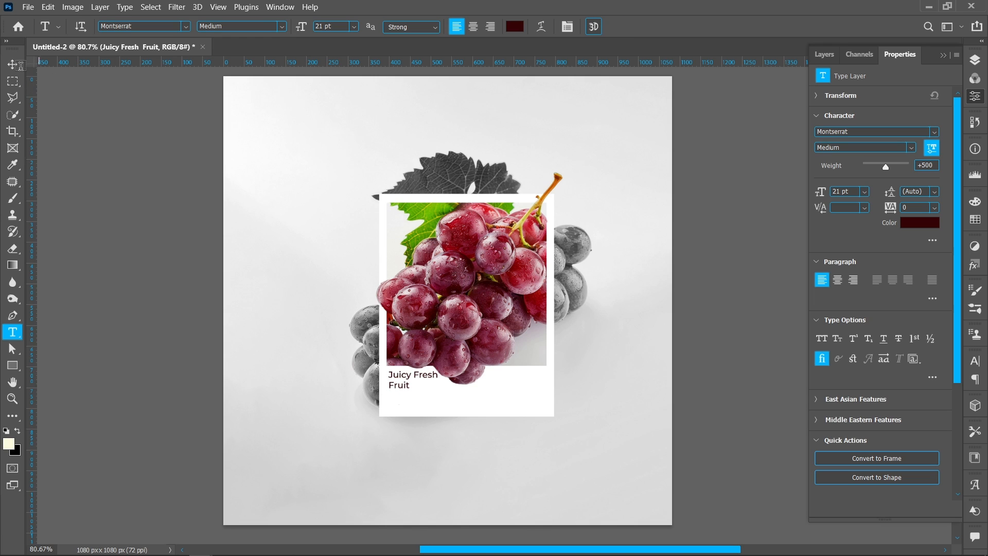
# Align the "Juicy Fresh Fruit" caption with the photo's left edge and place a duplicate at the photo's right edge
pyautogui.press('v')
pyautogui.moveTo(408, 379); pyautogui.dragTo(497, 386)
pyautogui.moveTo(512, 382); pyautogui.dragTo(512, 381)
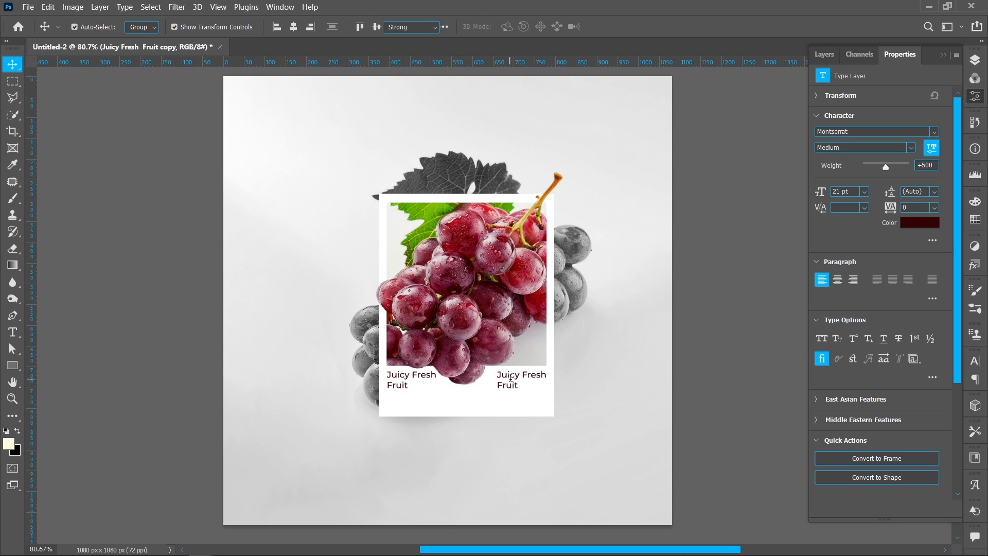
# Change the duplicated caption's text to "Grapes" and align it with the photo's right edge
pyautogui.doubleClick(512, 382)
pyautogui.write('Grapes')
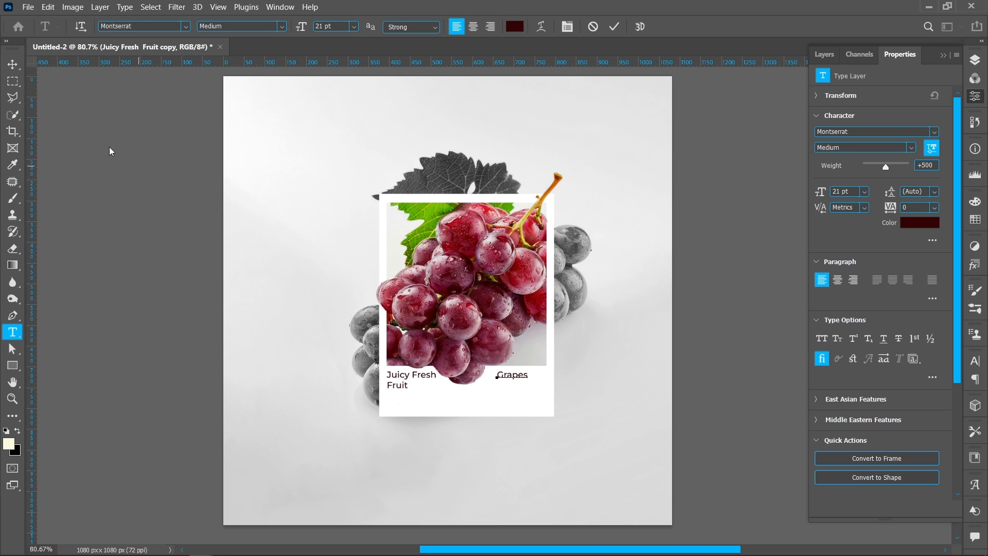
pyautogui.hotkey('ctrl', 'Return')
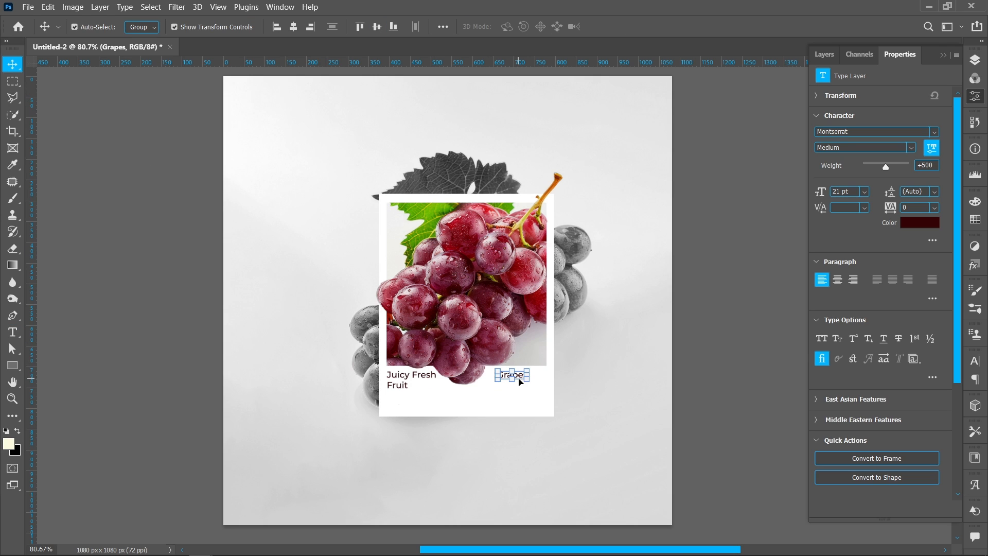
pyautogui.moveTo(522, 378); pyautogui.dragTo(534, 378)
pyautogui.click(705, 393)
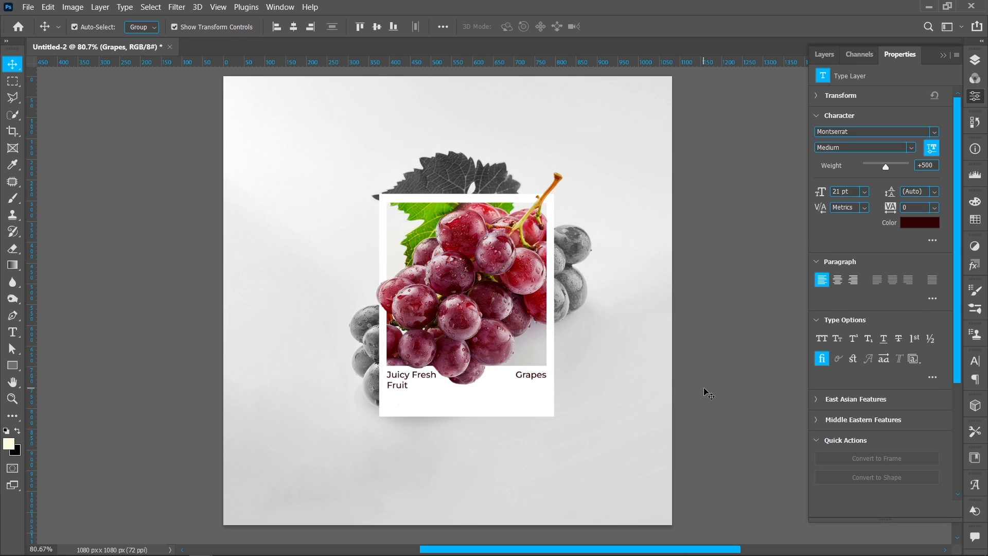
# Shorten Rectangle 1 from its bottom edge to 95.34% height, keeping its width
pyautogui.click(469, 398)
pyautogui.moveTo(466, 416); pyautogui.dragTo(467, 407)
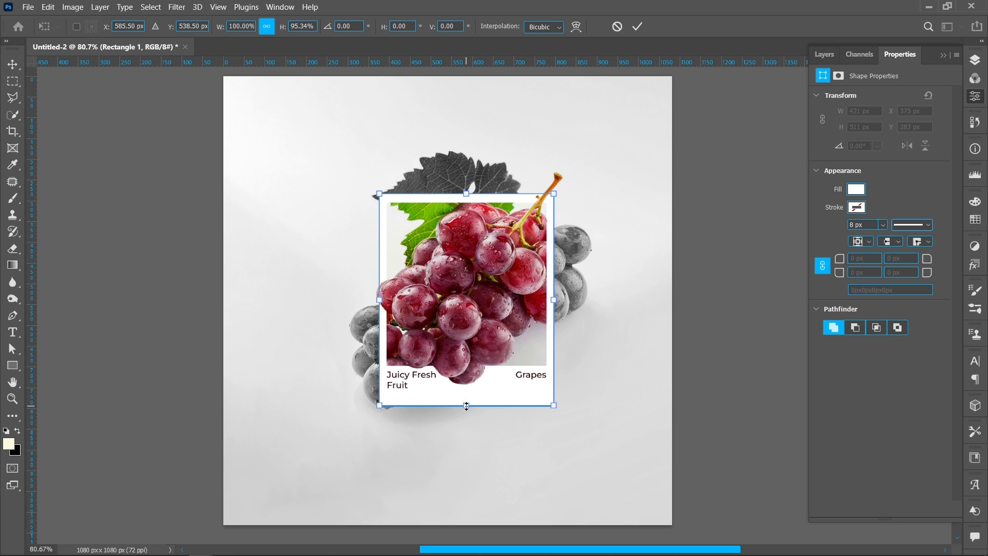
pyautogui.click(640, 28)
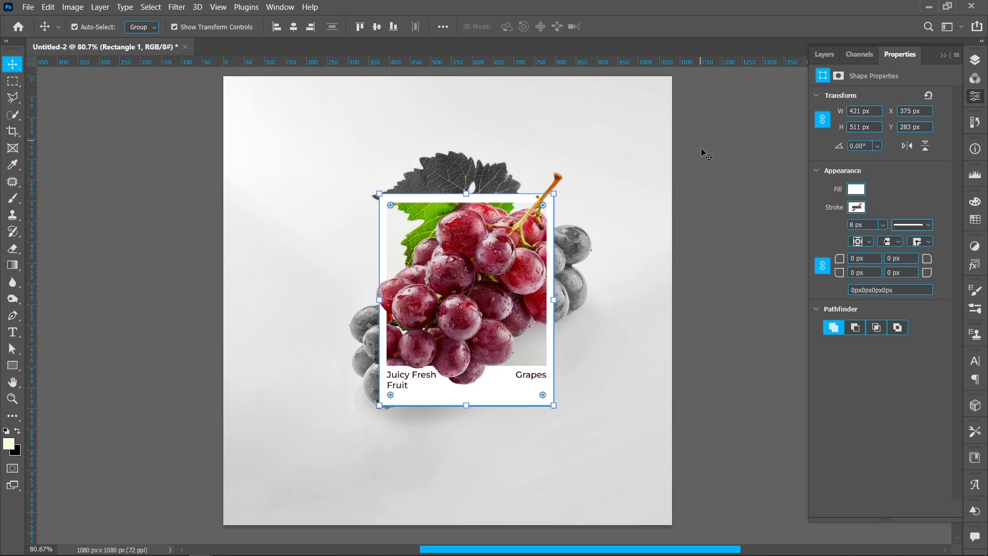